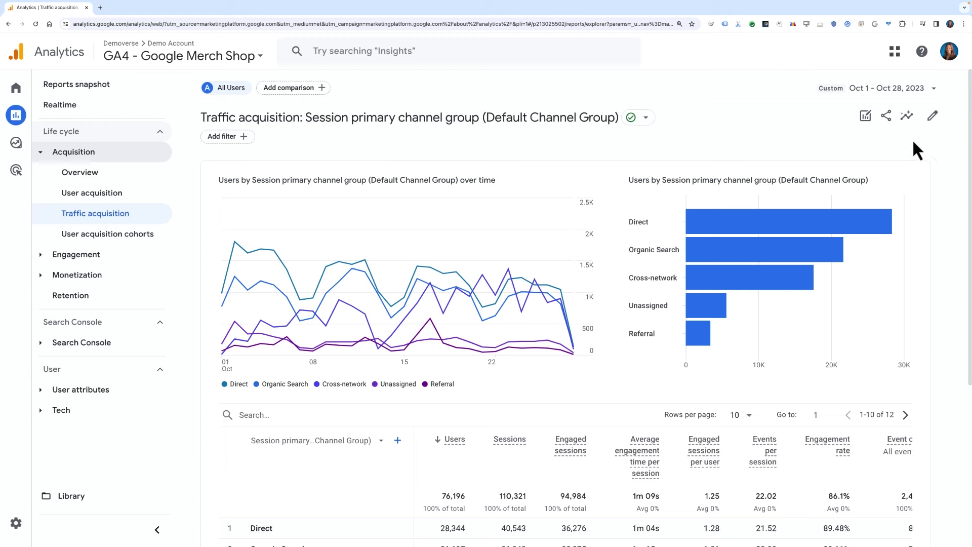
Make Session source / medium the default dimension of the Traffic acquisition report and apply it.
{"action": "left_click", "coordinate": [932, 118]}
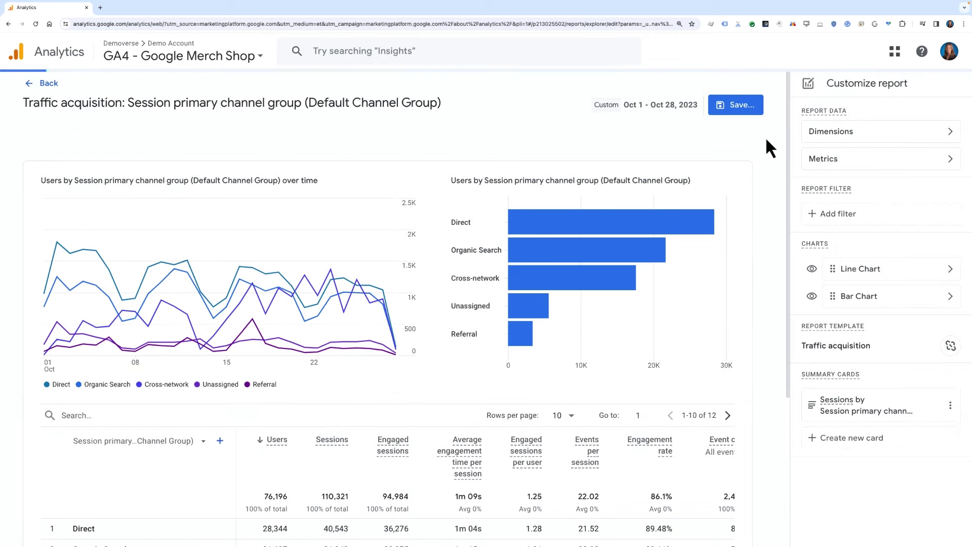
{"action": "left_click", "coordinate": [941, 131]}
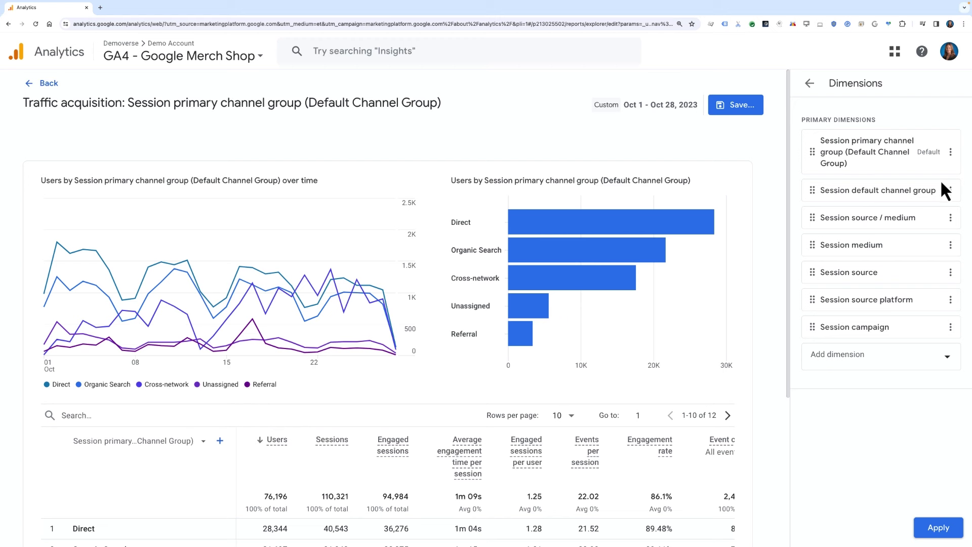
{"action": "left_click", "coordinate": [947, 356]}
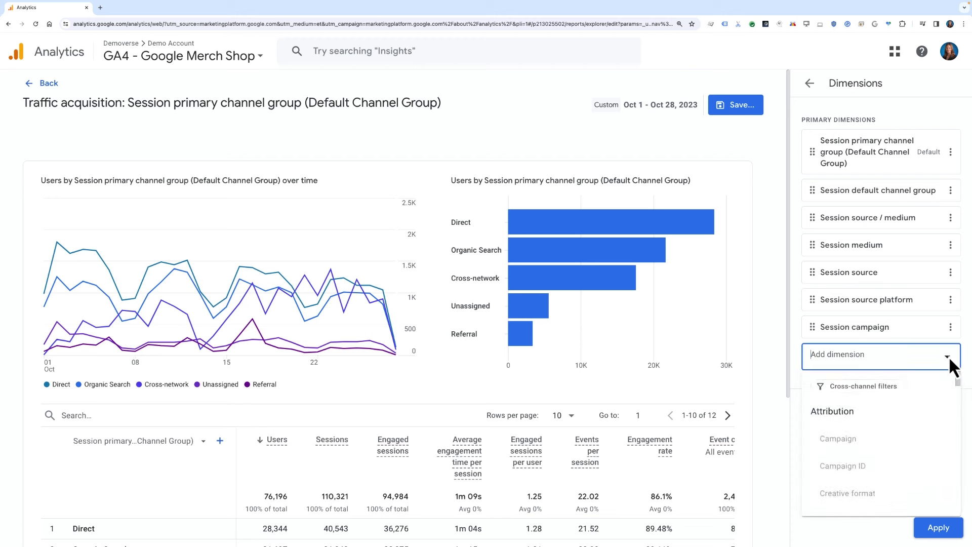
{"action": "left_click", "coordinate": [965, 234]}
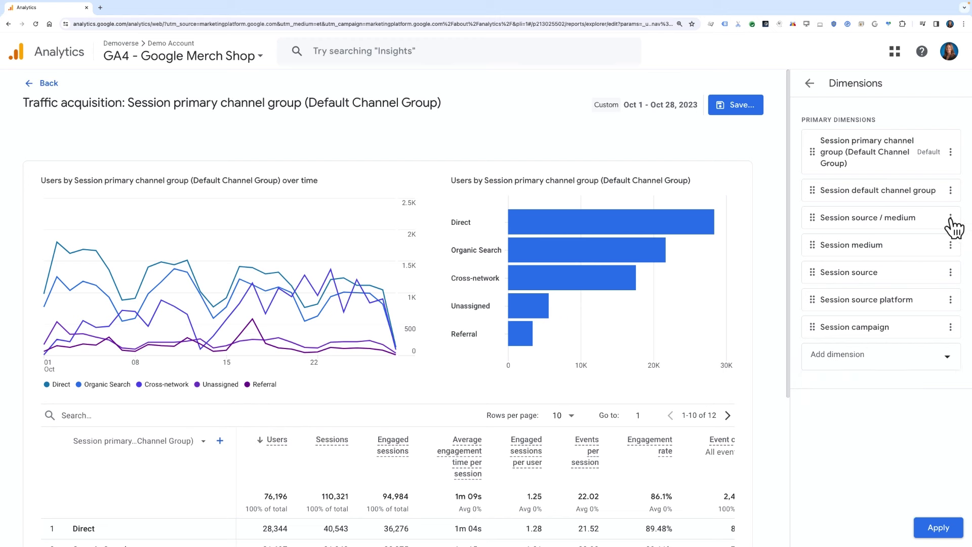
{"action": "left_click", "coordinate": [951, 217]}
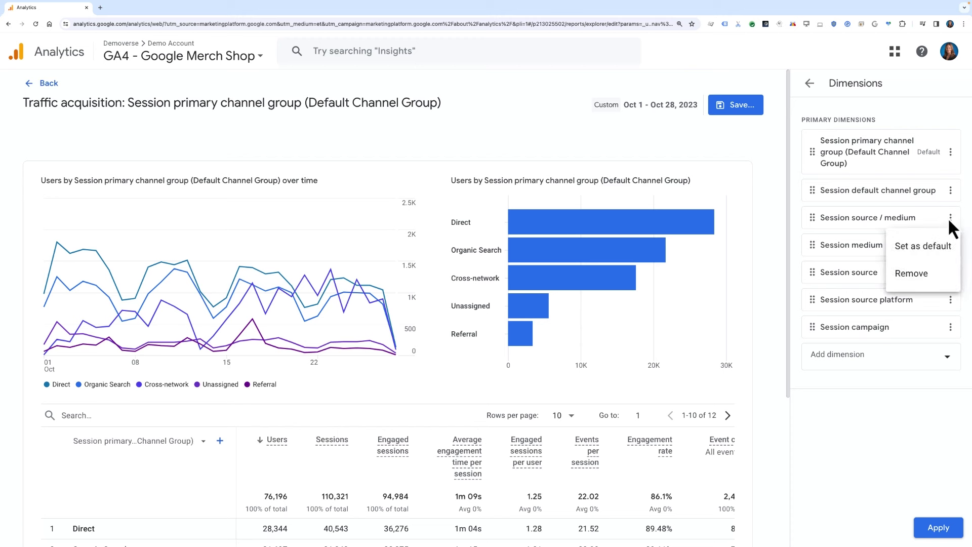
{"action": "left_click", "coordinate": [956, 247]}
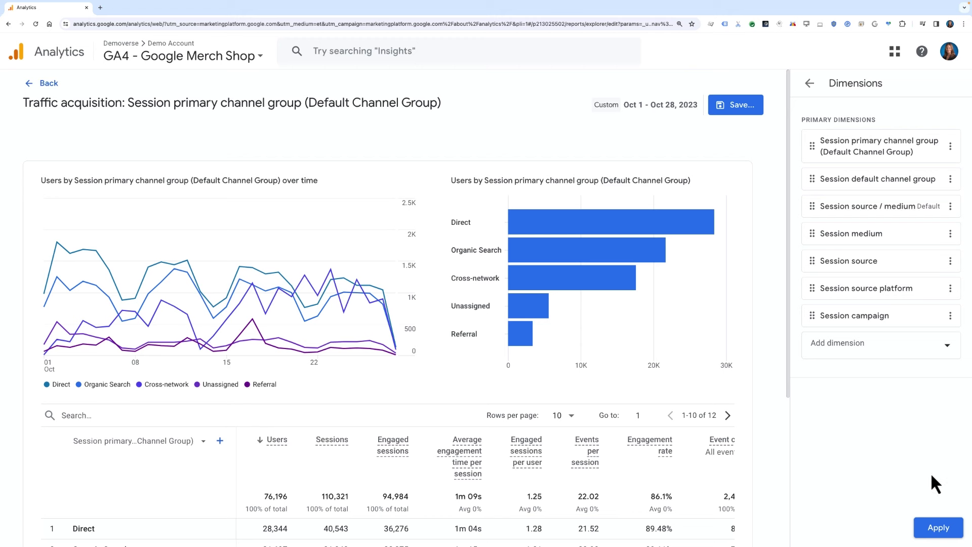
{"action": "left_click", "coordinate": [938, 527]}
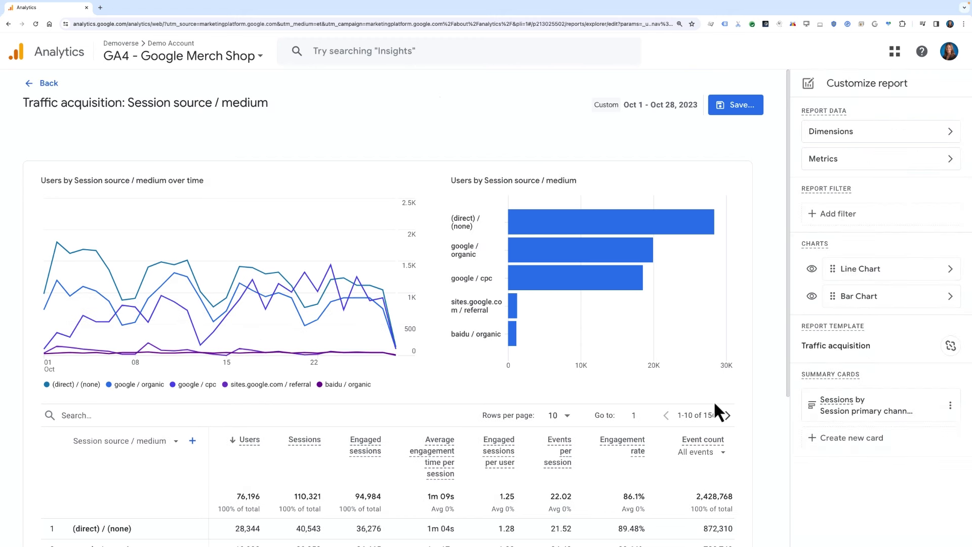
Hide the Bar Chart so only the line chart remains in the customized report.
{"action": "scroll", "coordinate": [397, 414], "scroll_direction": "down", "scroll_amount": 3}
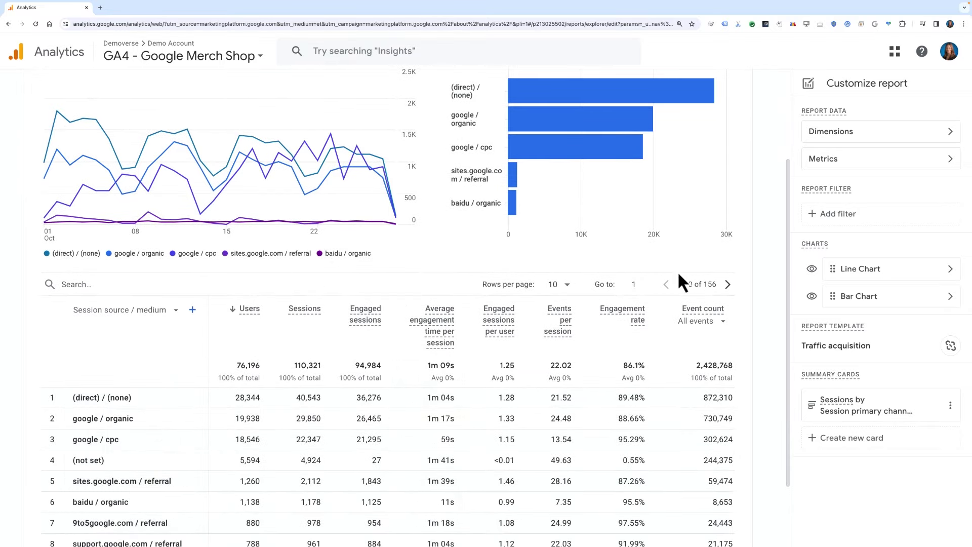
{"action": "scroll", "coordinate": [739, 257], "scroll_direction": "up", "scroll_amount": 3}
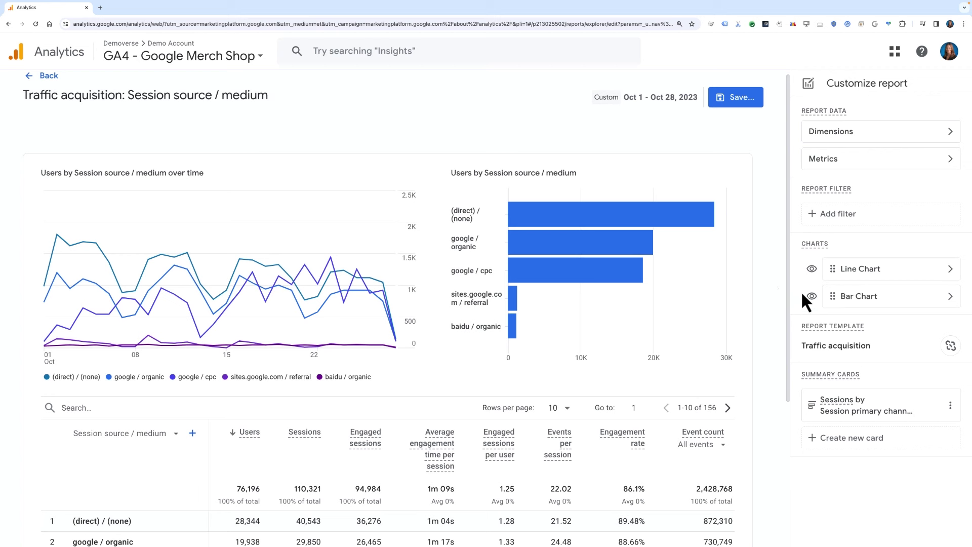
{"action": "left_click", "coordinate": [951, 298]}
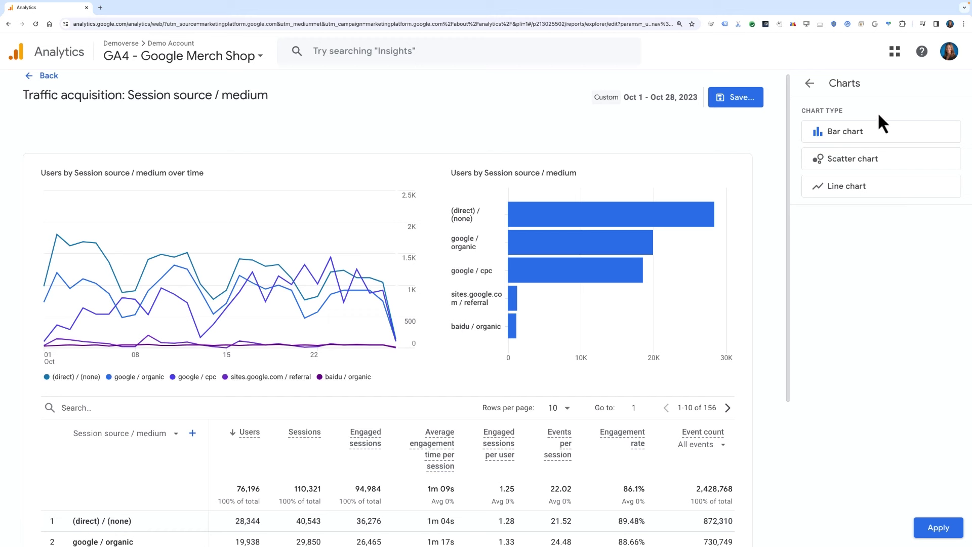
{"action": "left_click", "coordinate": [810, 83]}
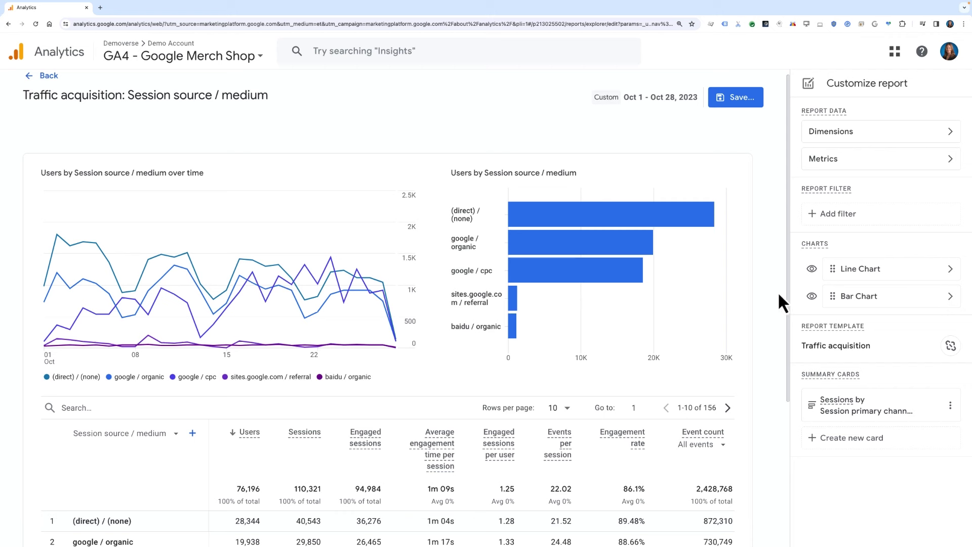
{"action": "left_click", "coordinate": [811, 296]}
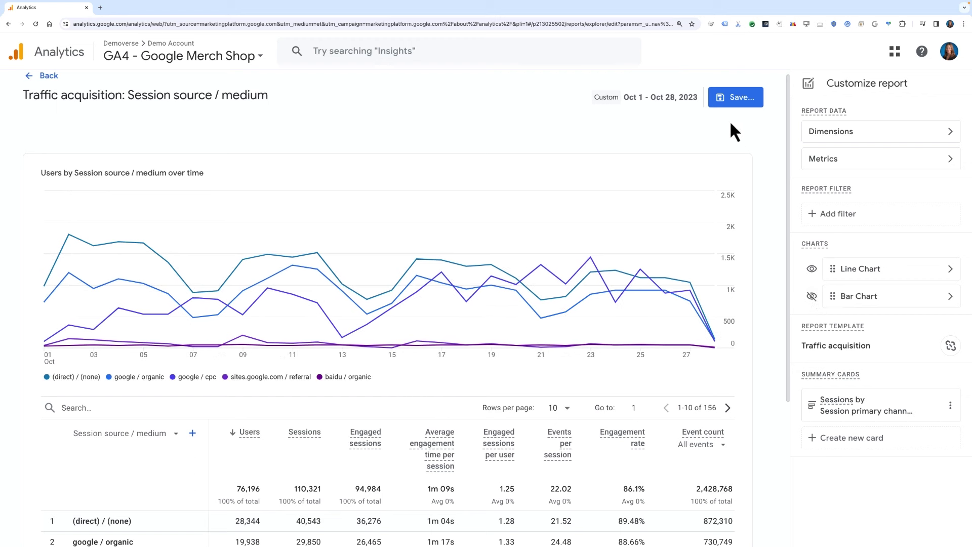
Save the edits as a new report named 'Session source / medium', without the 'Copy of' prefix.
{"action": "left_click", "coordinate": [731, 102]}
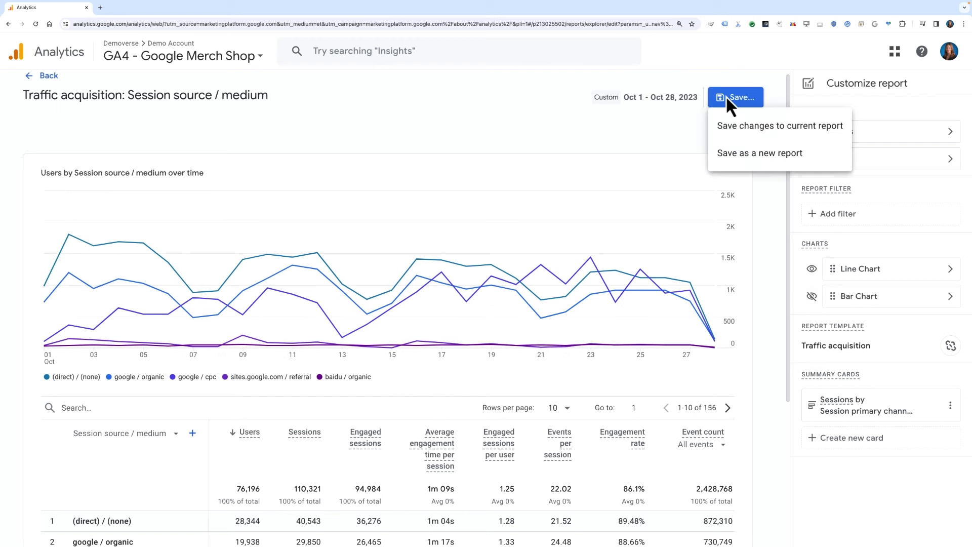
{"action": "left_click", "coordinate": [823, 154]}
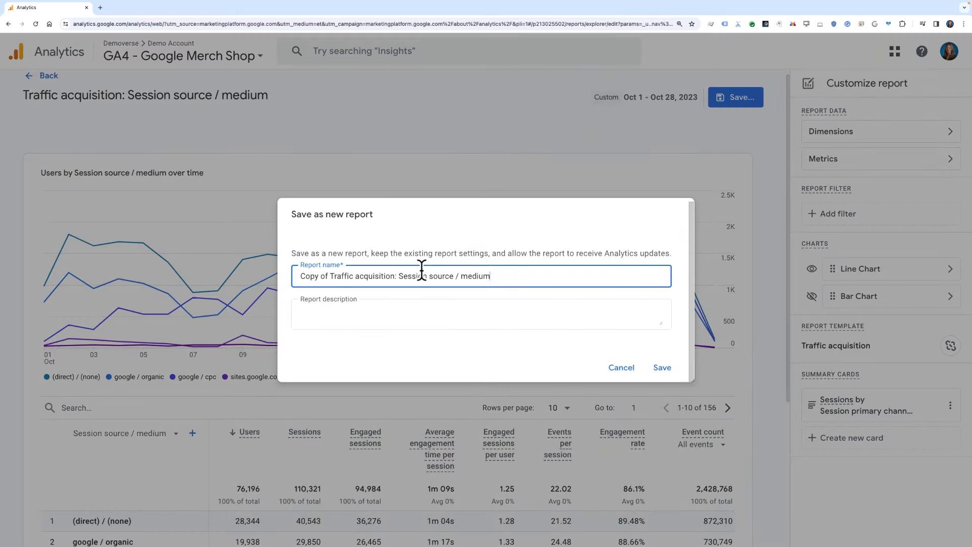
{"action": "left_click_drag", "start_coordinate": [399, 276], "coordinate": [297, 275]}
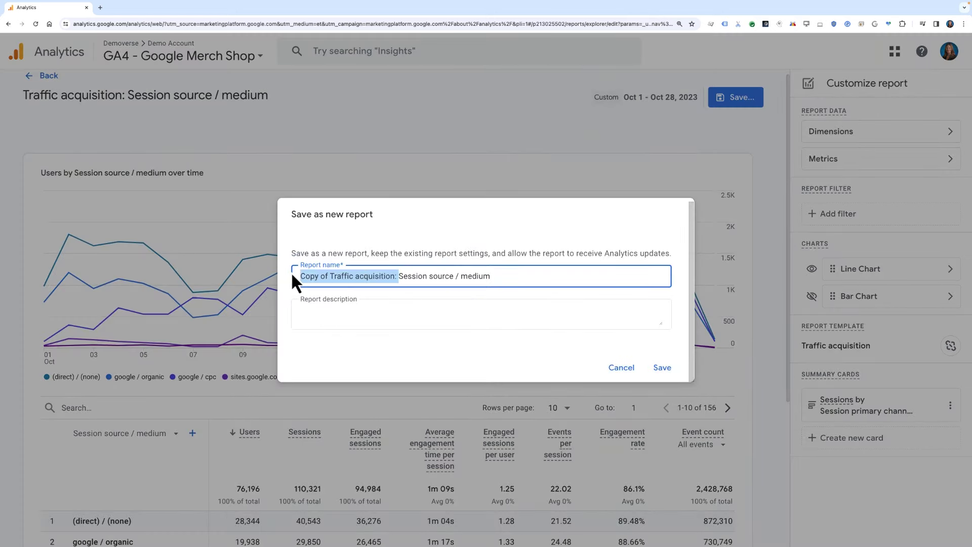
{"action": "key", "text": "BackSpace"}
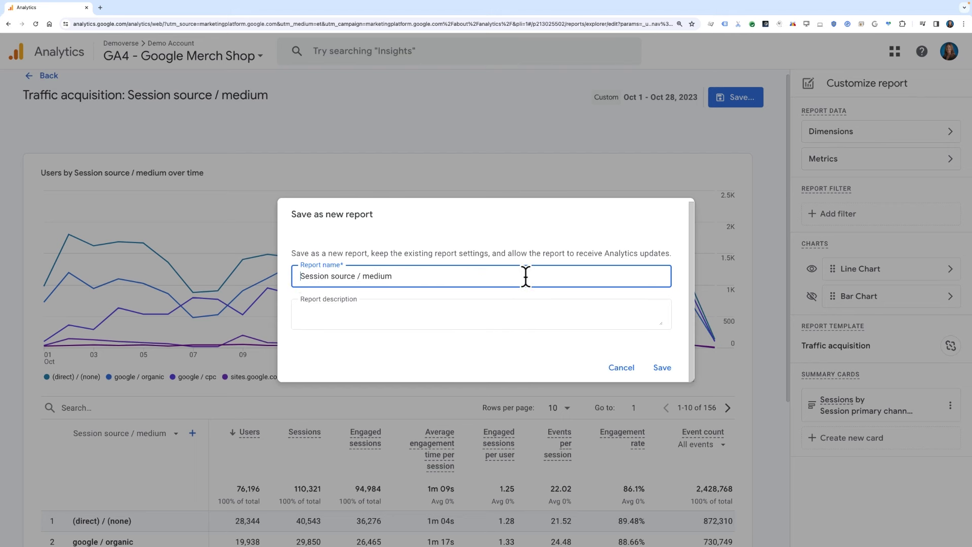
{"action": "left_click", "coordinate": [658, 368]}
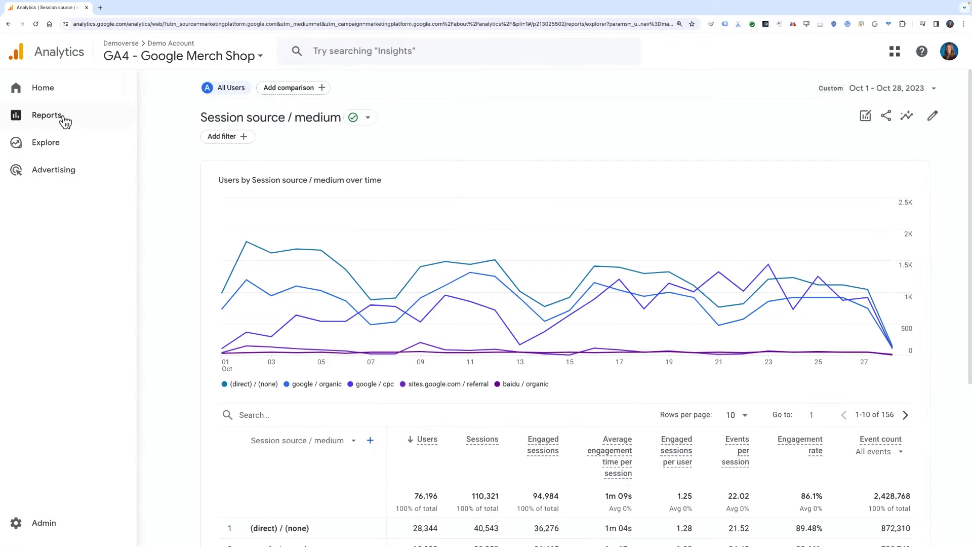
{"action": "left_click", "coordinate": [64, 122]}
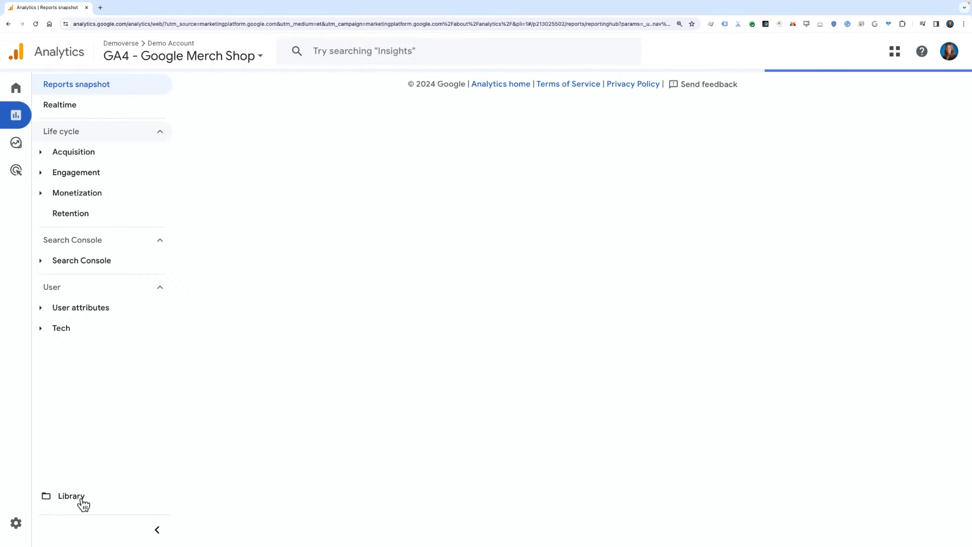
From the Library, create a new detail report and skip the template gallery for a blank one.
{"action": "left_click", "coordinate": [105, 503]}
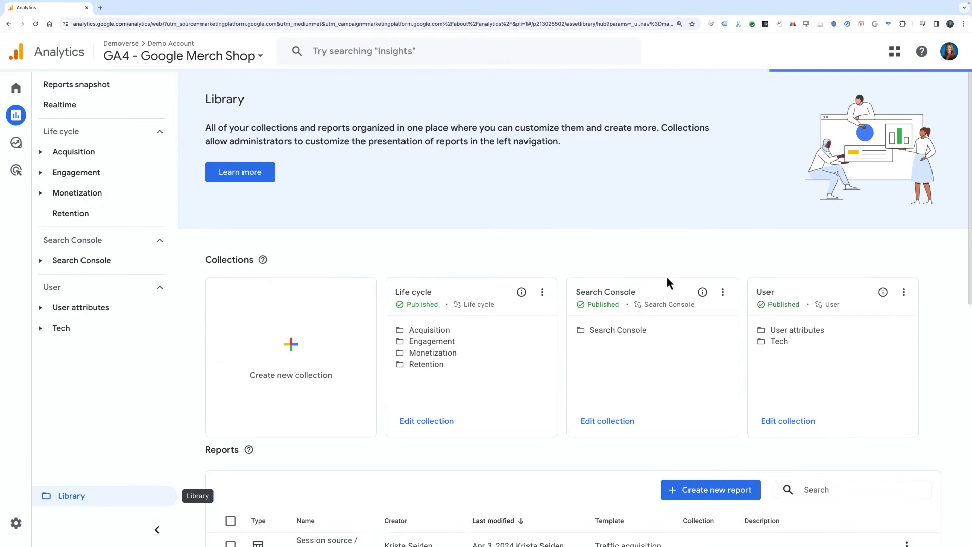
{"action": "scroll", "coordinate": [666, 275], "scroll_direction": "down", "scroll_amount": 4}
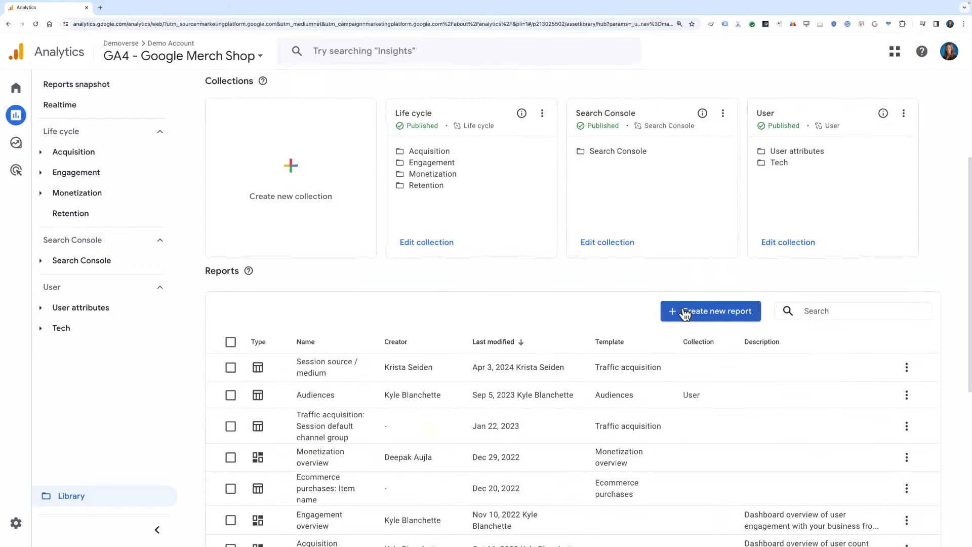
{"action": "left_click", "coordinate": [685, 312]}
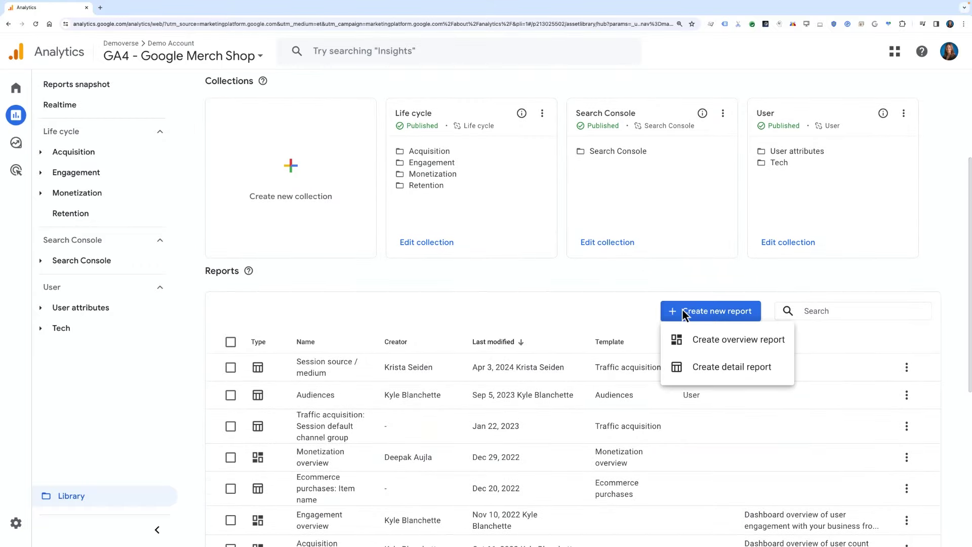
{"action": "left_click", "coordinate": [686, 368]}
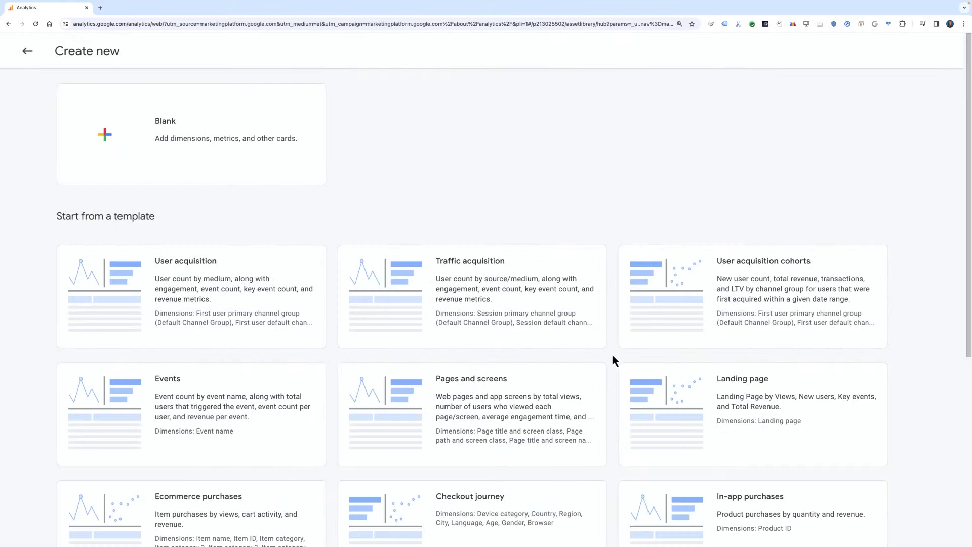
{"action": "scroll", "coordinate": [613, 357], "scroll_direction": "down", "scroll_amount": 3}
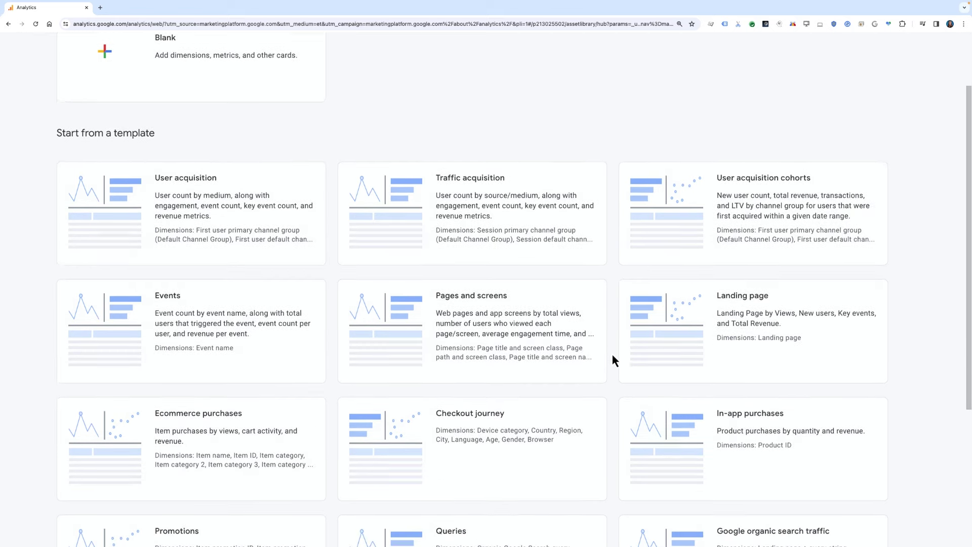
{"action": "scroll", "coordinate": [613, 357], "scroll_direction": "up", "scroll_amount": 3}
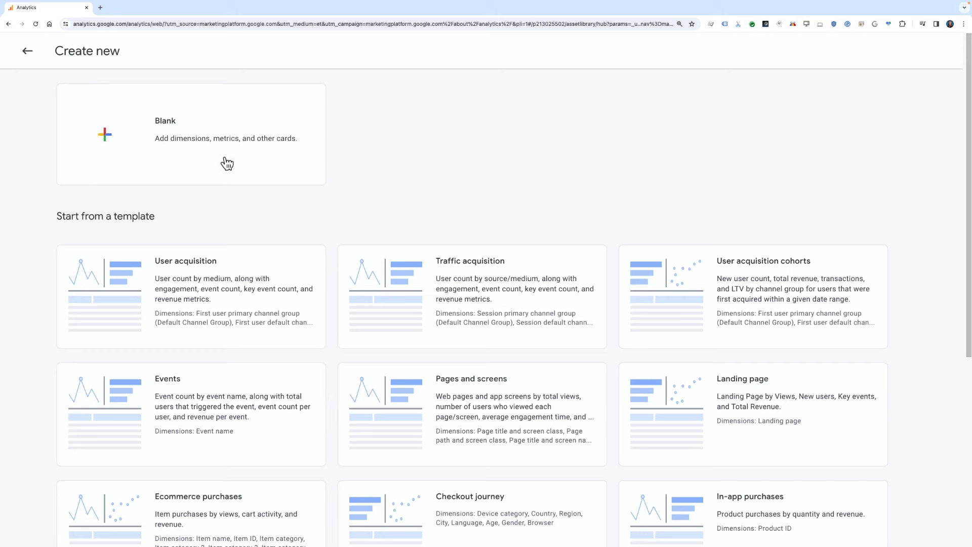
{"action": "key", "text": "Escape"}
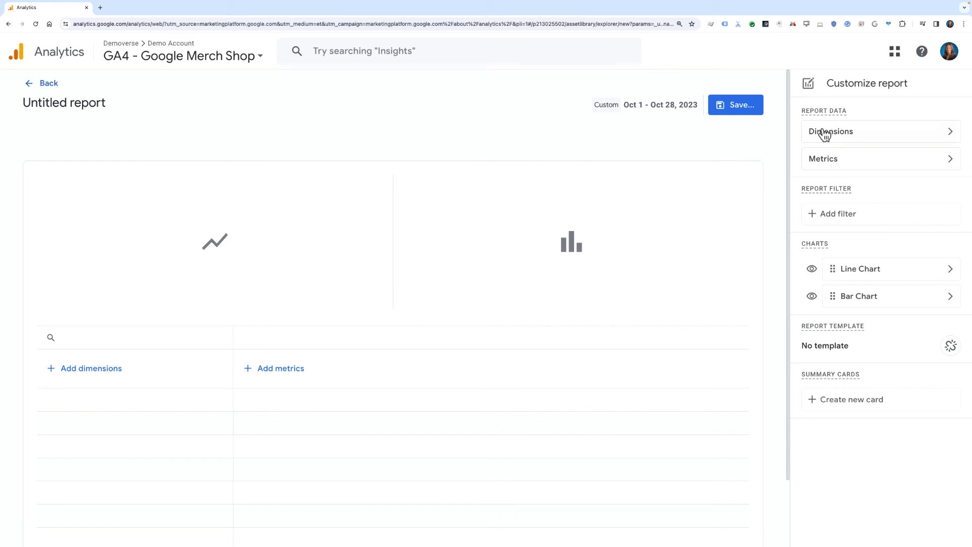
Search 'mem' and apply member_level as the blank report's primary dimension.
{"action": "left_click", "coordinate": [946, 132]}
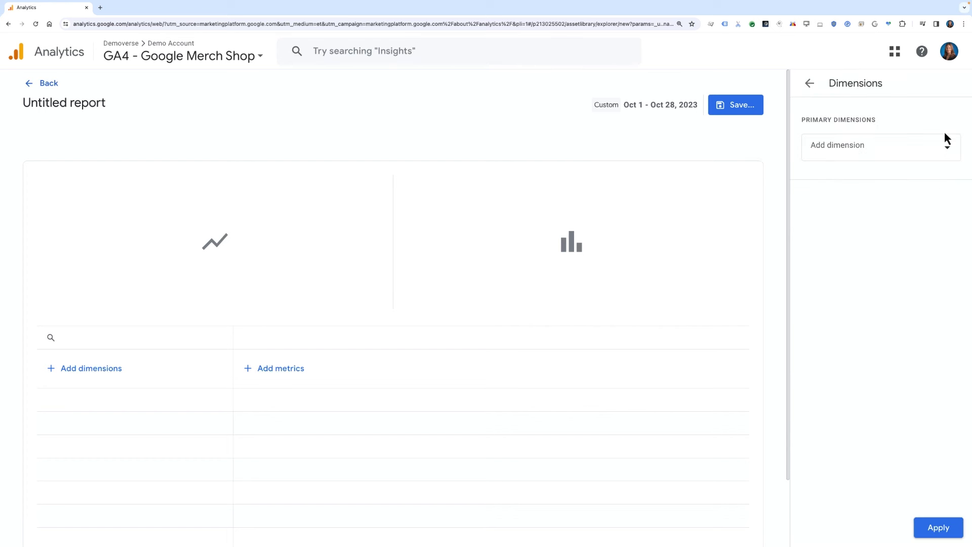
{"action": "left_click", "coordinate": [898, 145]}
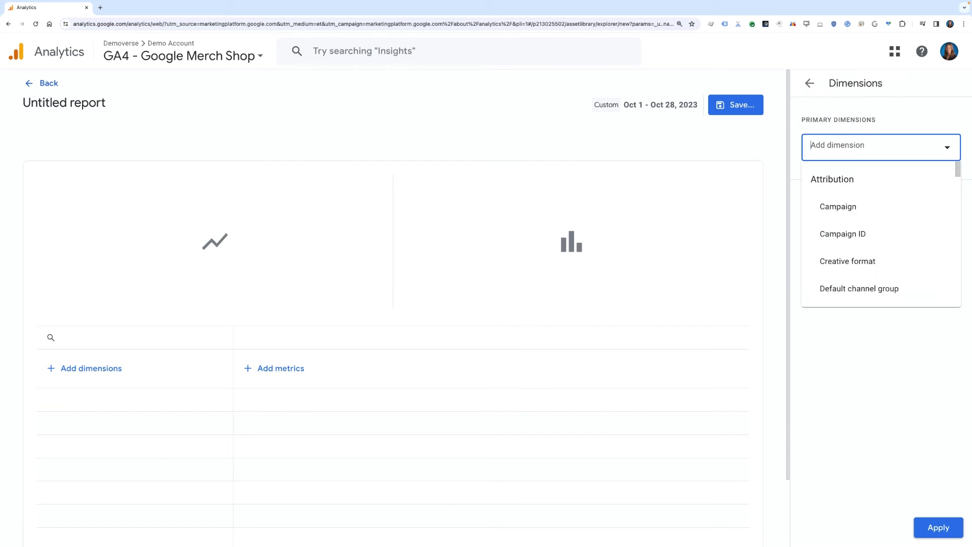
{"action": "type", "text": "mem"}
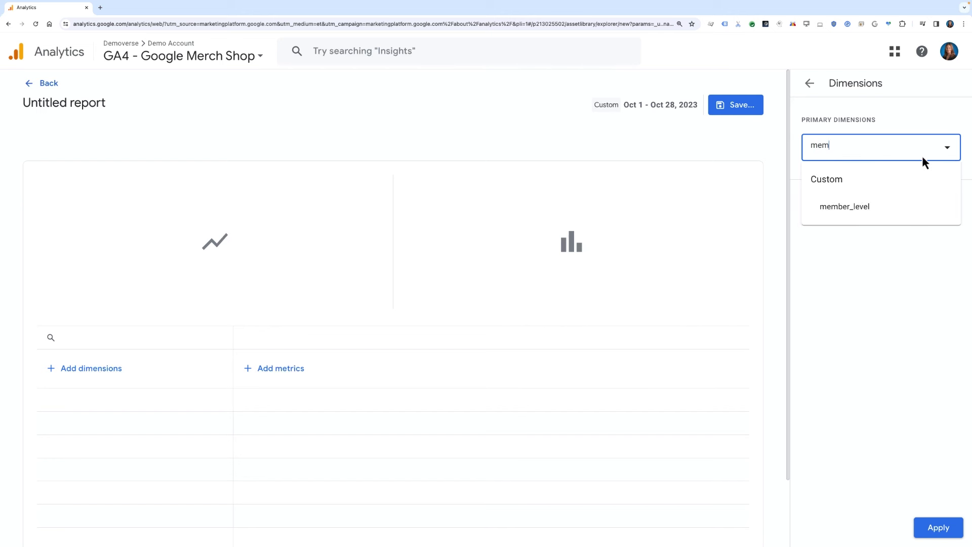
{"action": "left_click", "coordinate": [888, 209]}
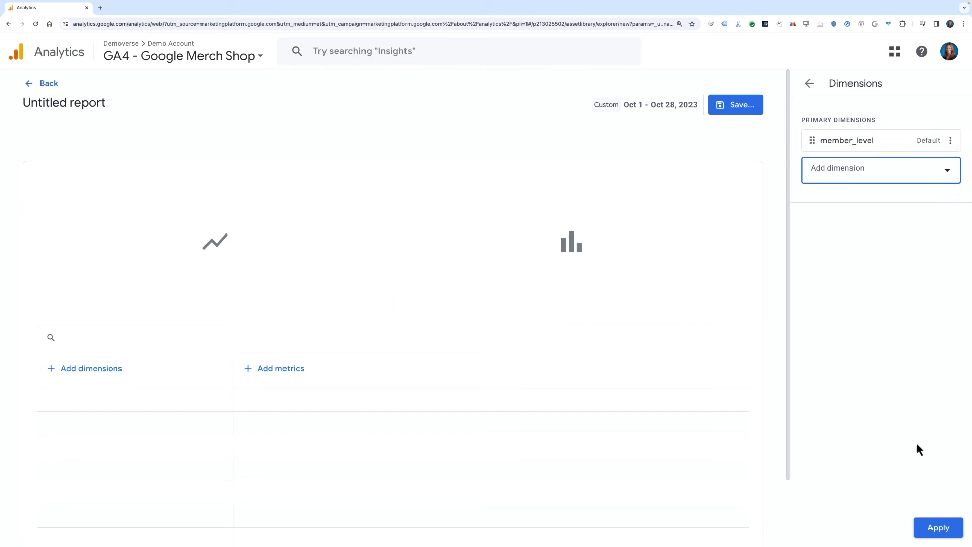
{"action": "left_click", "coordinate": [932, 530]}
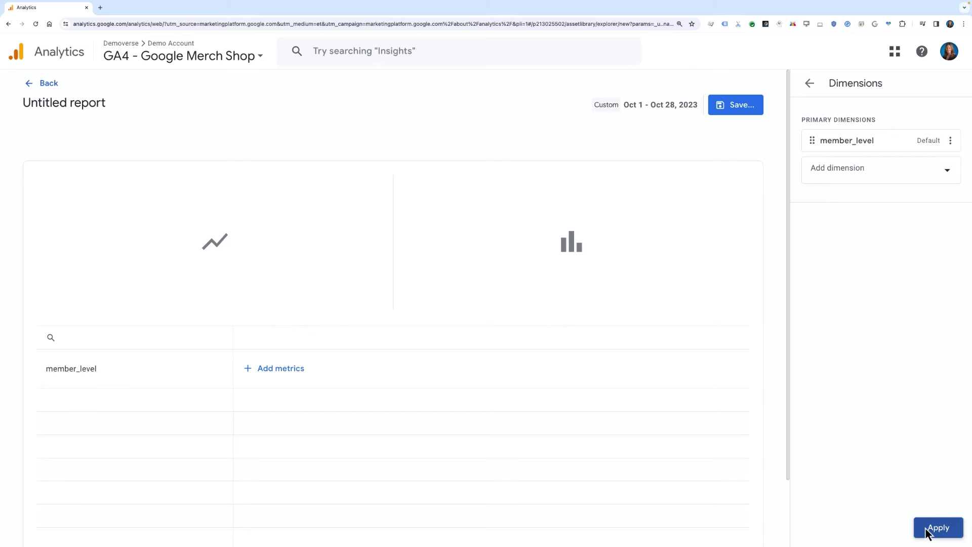
Add Sessions, Total users, Purchases and Total revenue as metrics and apply them.
{"action": "left_click", "coordinate": [949, 159]}
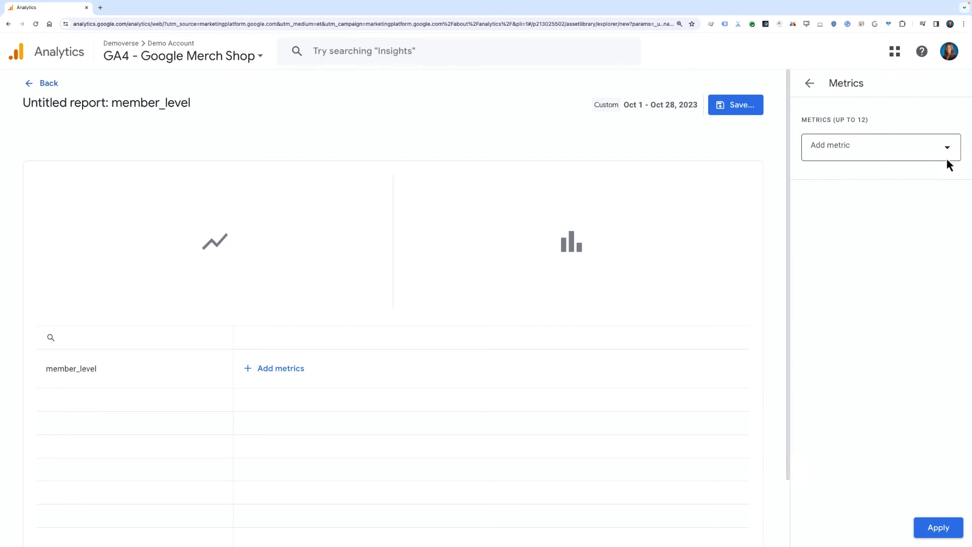
{"action": "left_click", "coordinate": [872, 149]}
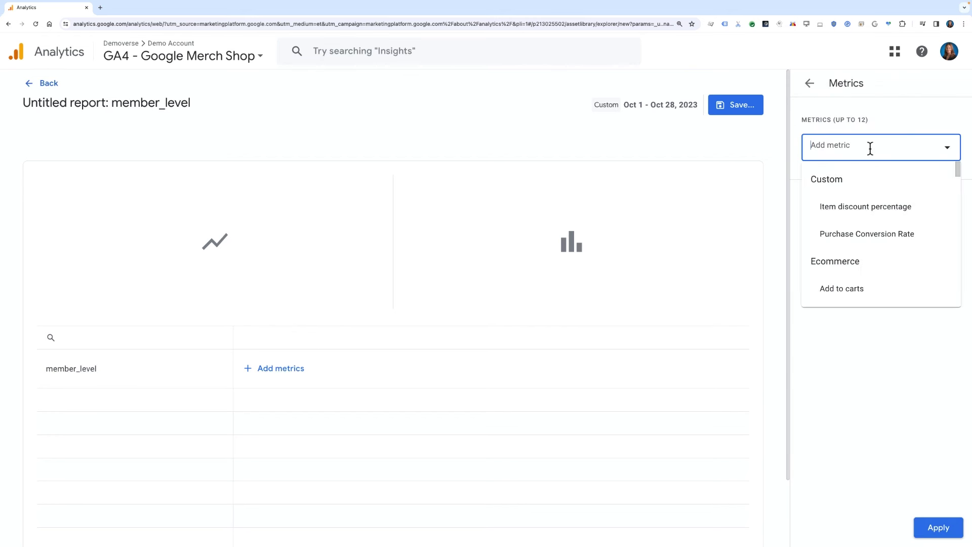
{"action": "type", "text": "sessions"}
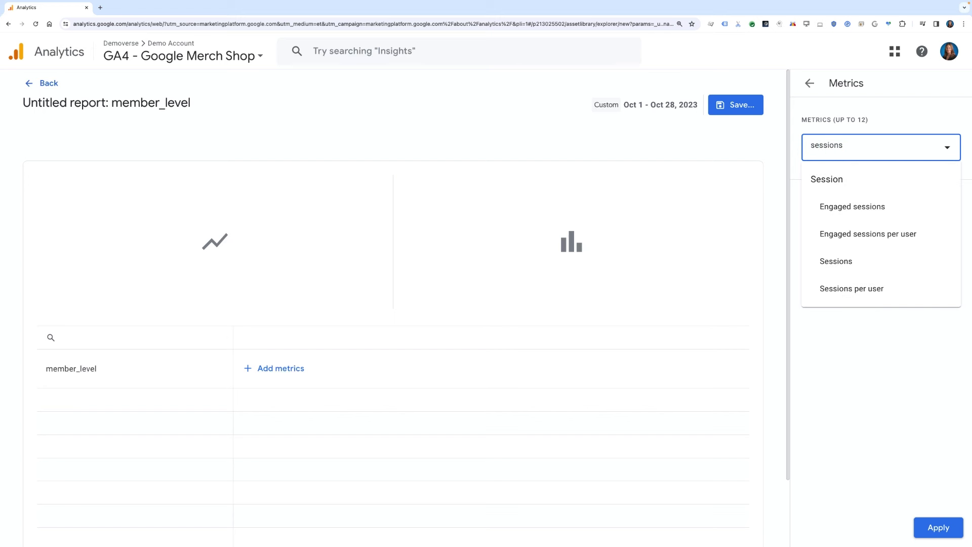
{"action": "left_click", "coordinate": [886, 260]}
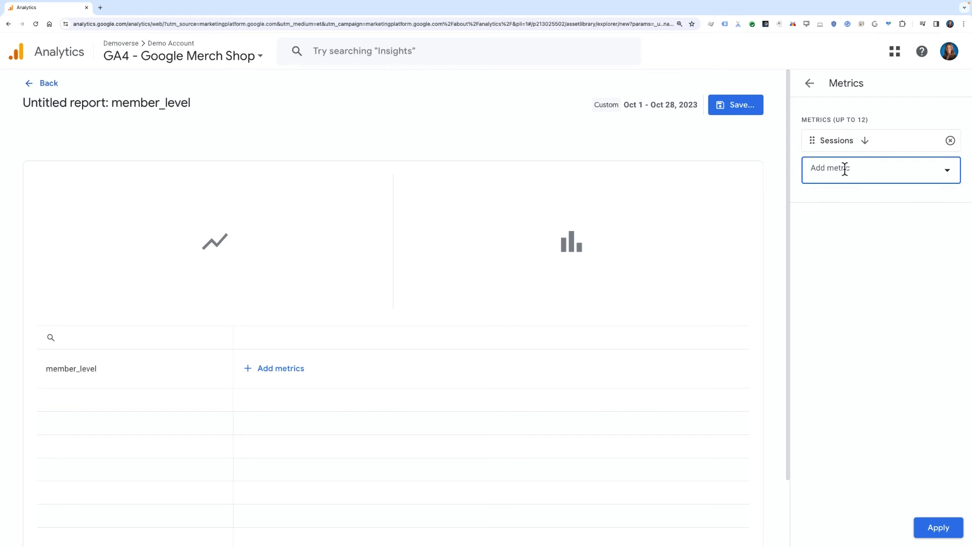
{"action": "type", "text": "total user"}
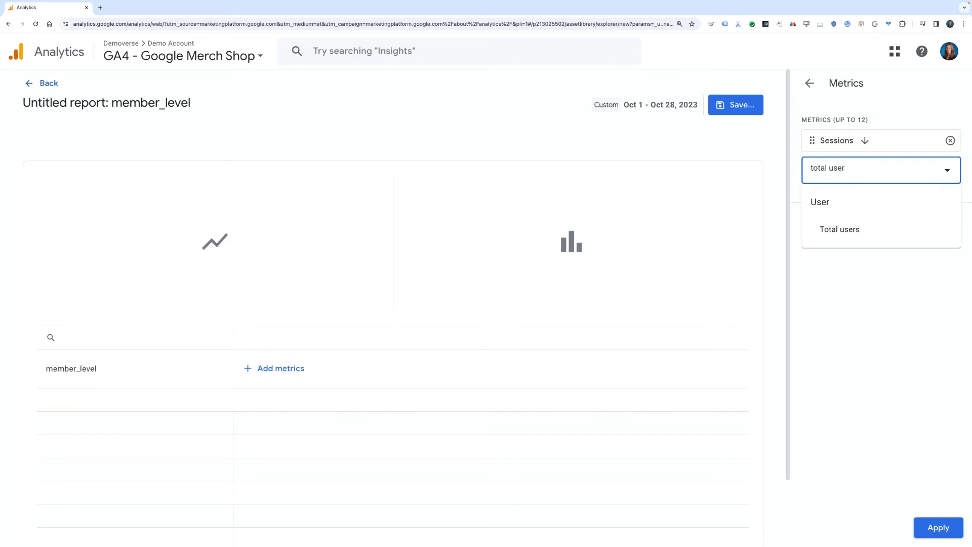
{"action": "left_click", "coordinate": [844, 234]}
{"action": "type", "text": "p"}
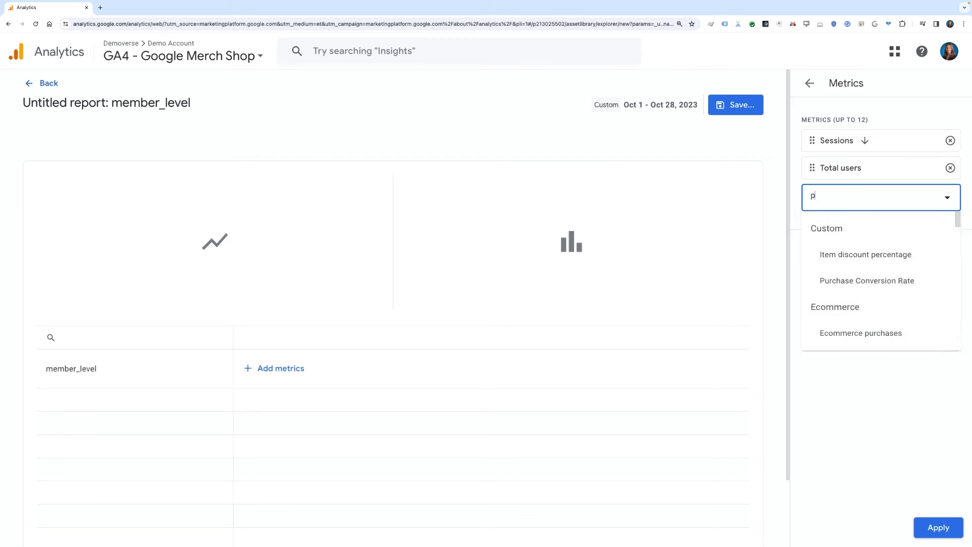
{"action": "type", "text": "urchases"}
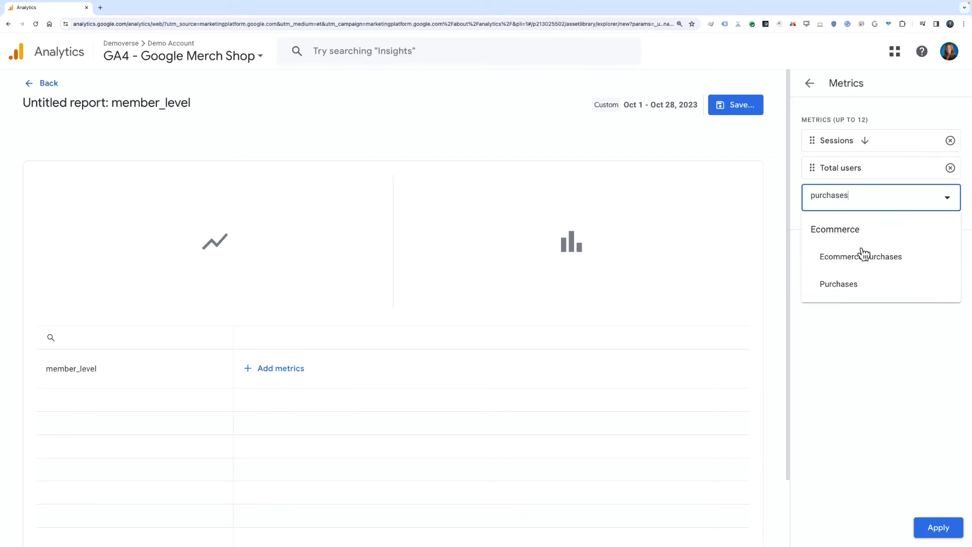
{"action": "left_click", "coordinate": [860, 286]}
{"action": "type", "text": "total re"}
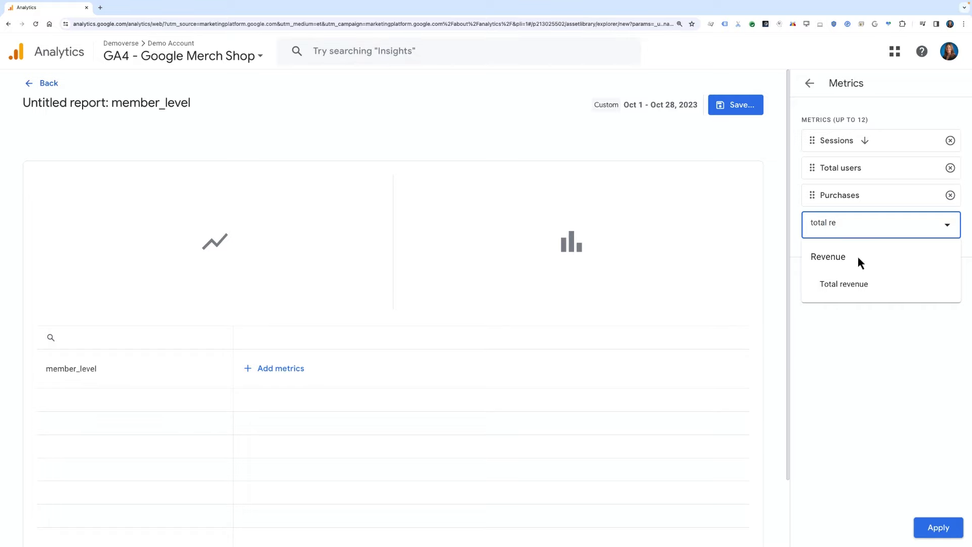
{"action": "left_click", "coordinate": [867, 284]}
{"action": "left_click", "coordinate": [939, 527]}
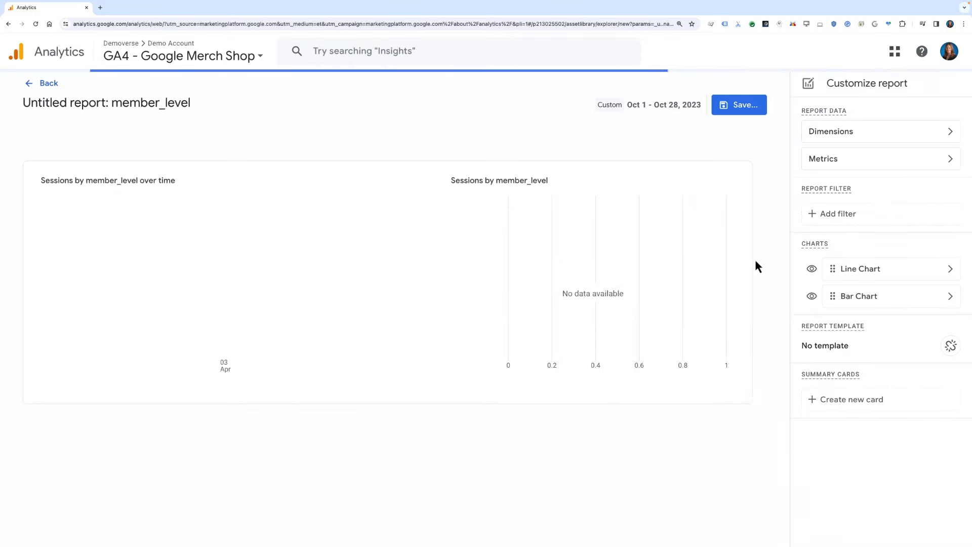
{"action": "left_click", "coordinate": [736, 105]}
Name the new report 'Member Info' and save it.
{"action": "type", "text": "Member Info"}
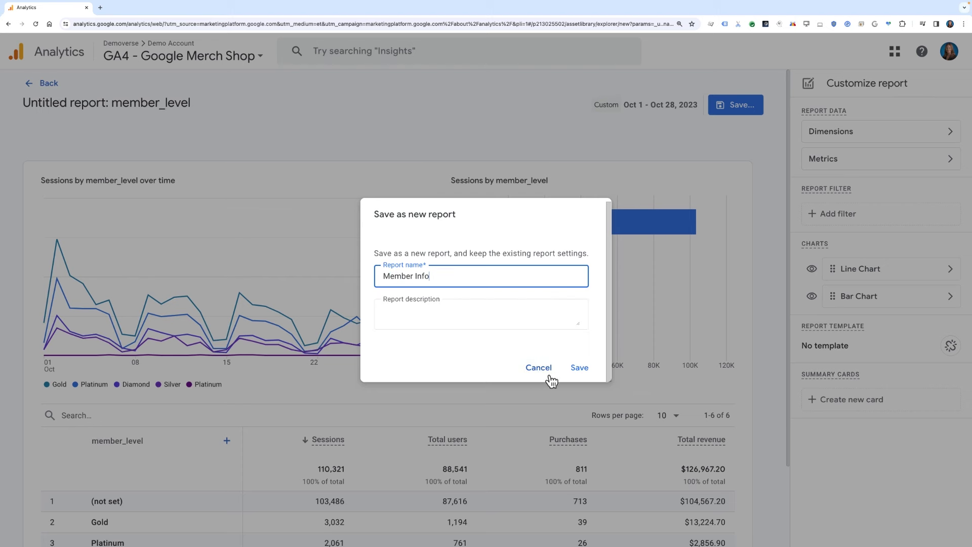
{"action": "left_click", "coordinate": [578, 368]}
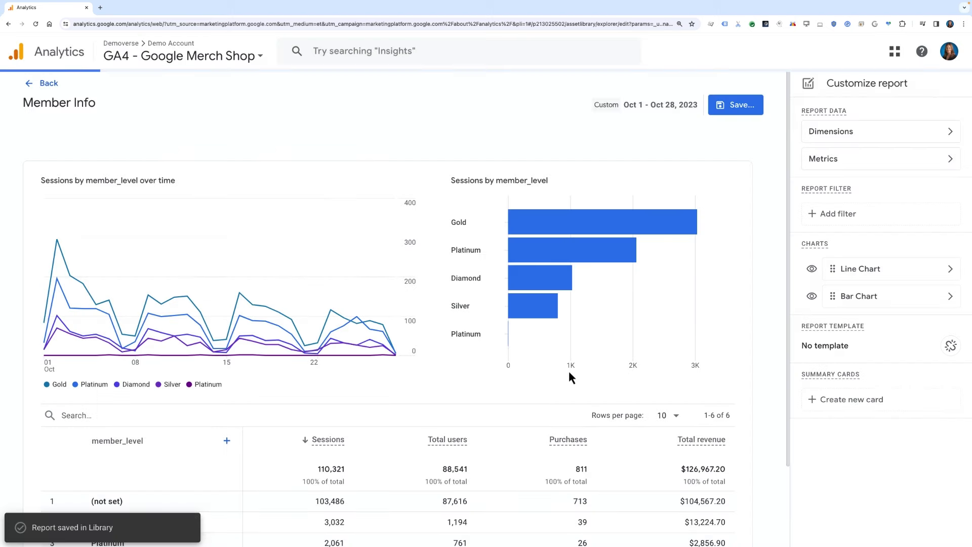